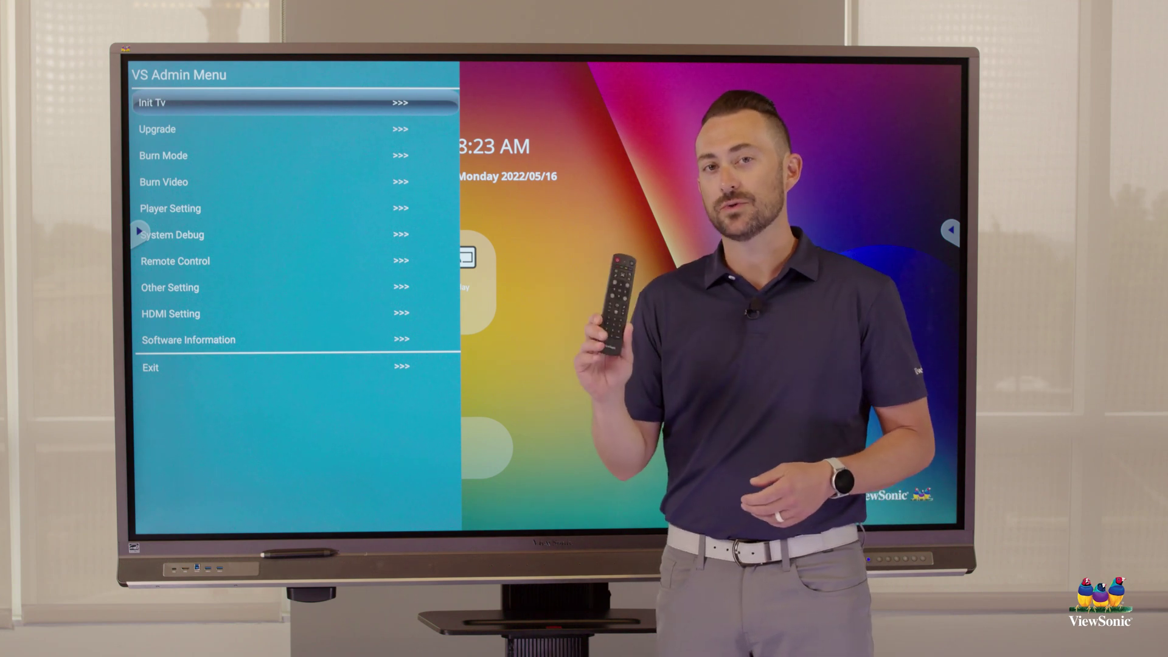
Highlight Init Tv in the admin menu and start its touch panel reset.
key(Down)
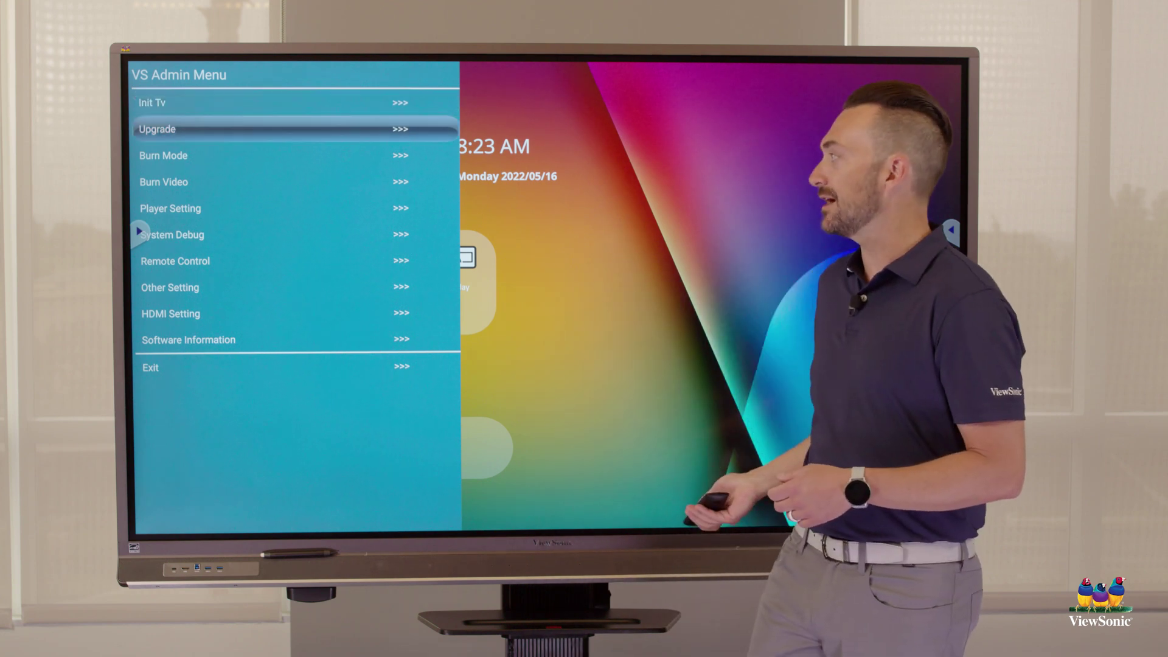
key(Up)
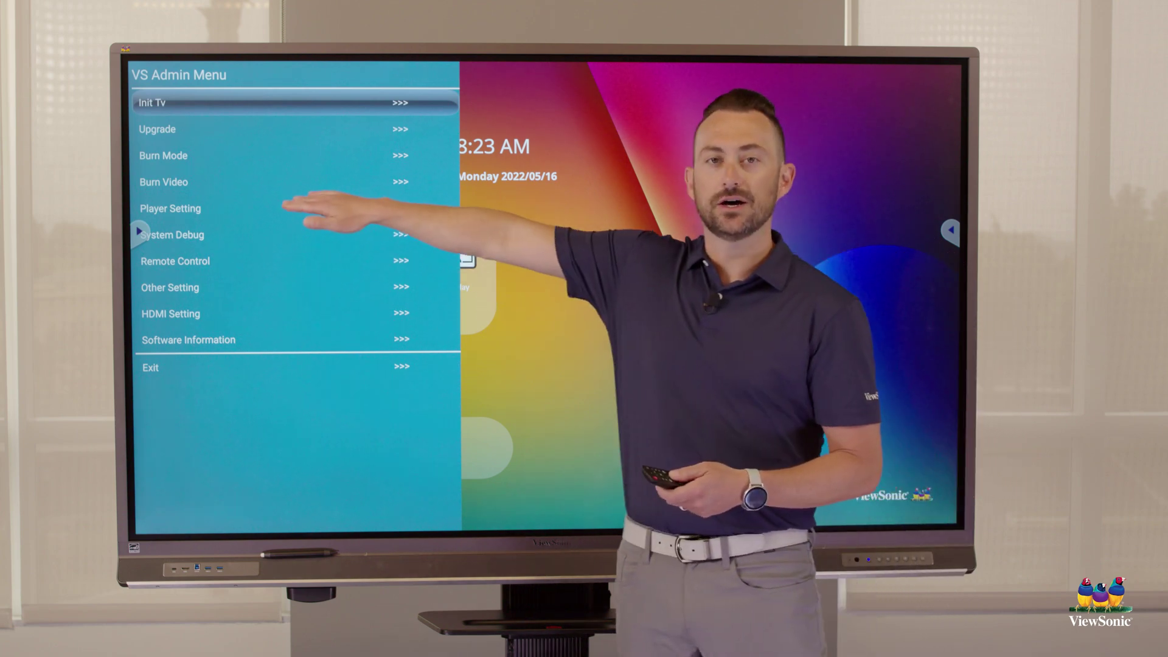
key(Return)
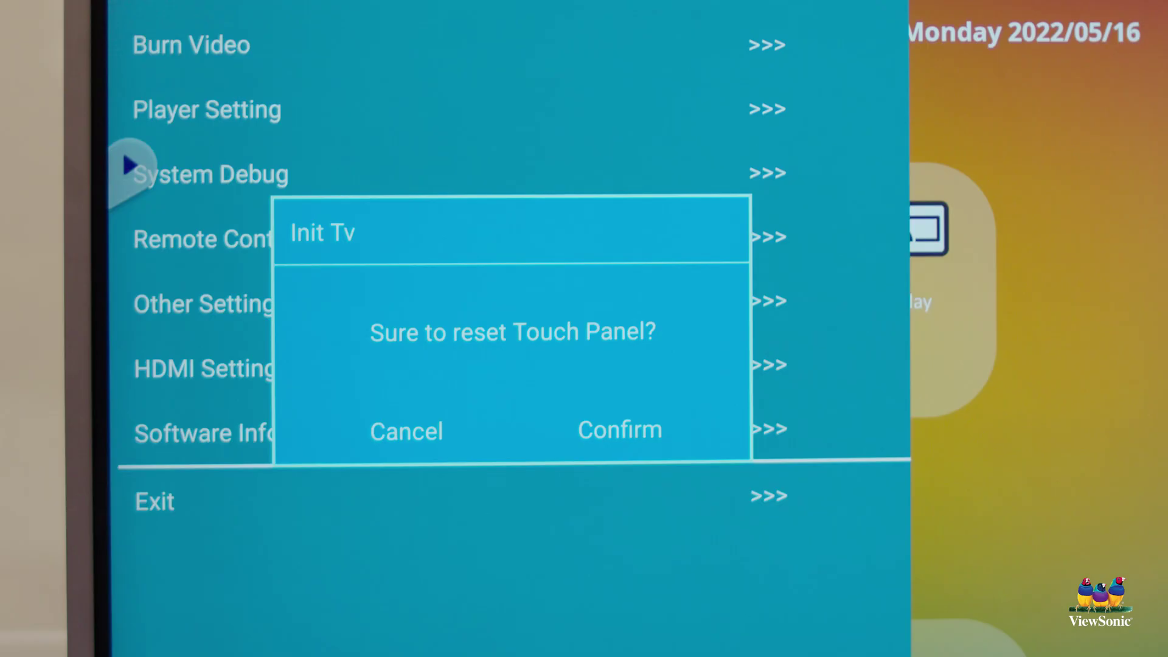
Confirm the Init Tv touch panel reset prompt.
click(620, 429)
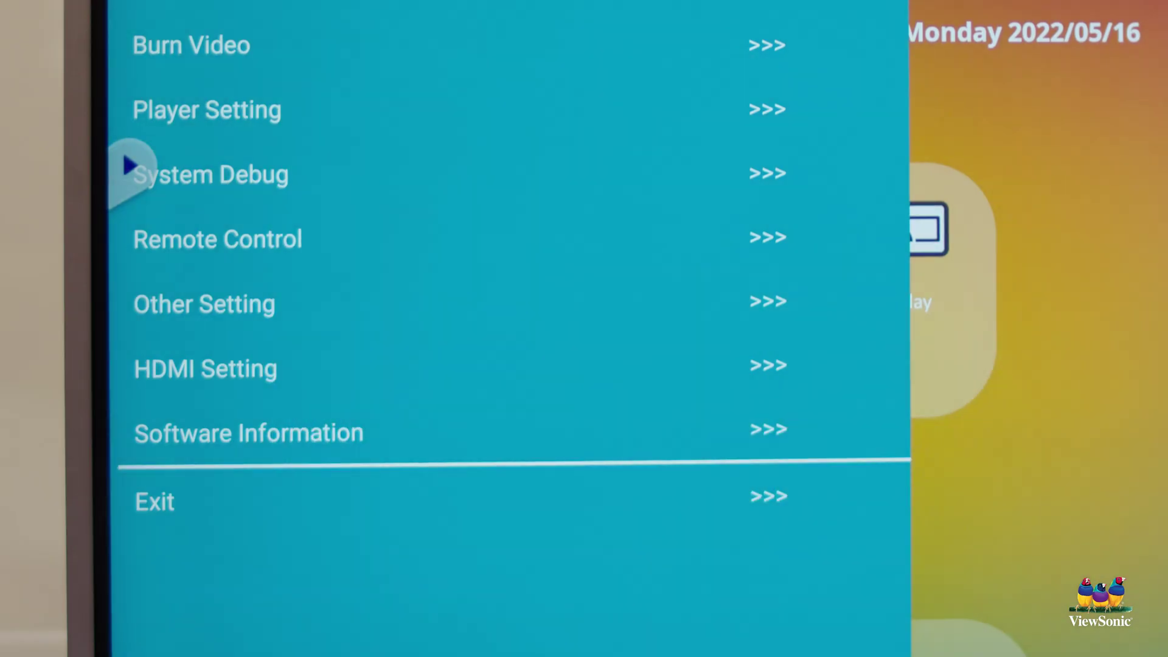